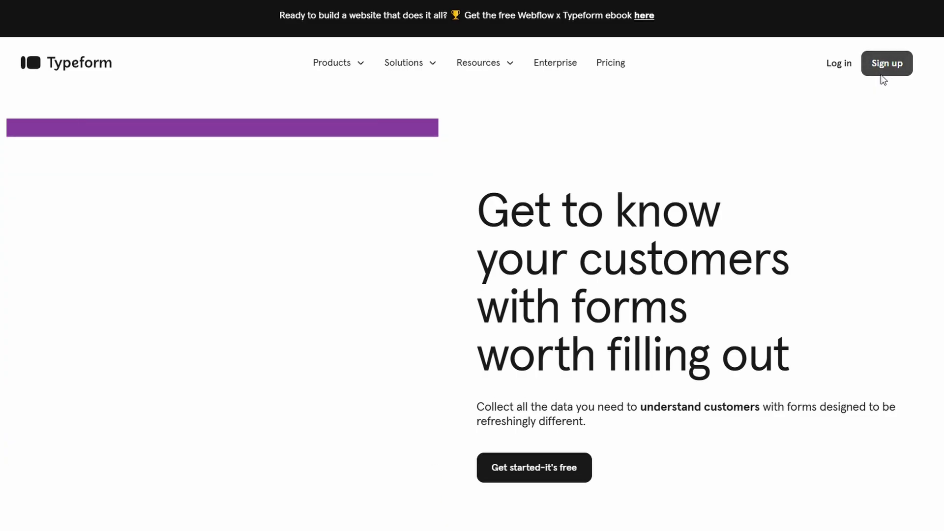
Start Typeform sign-up from the homepage and land on the My workspace dashboard.
click(883, 79)
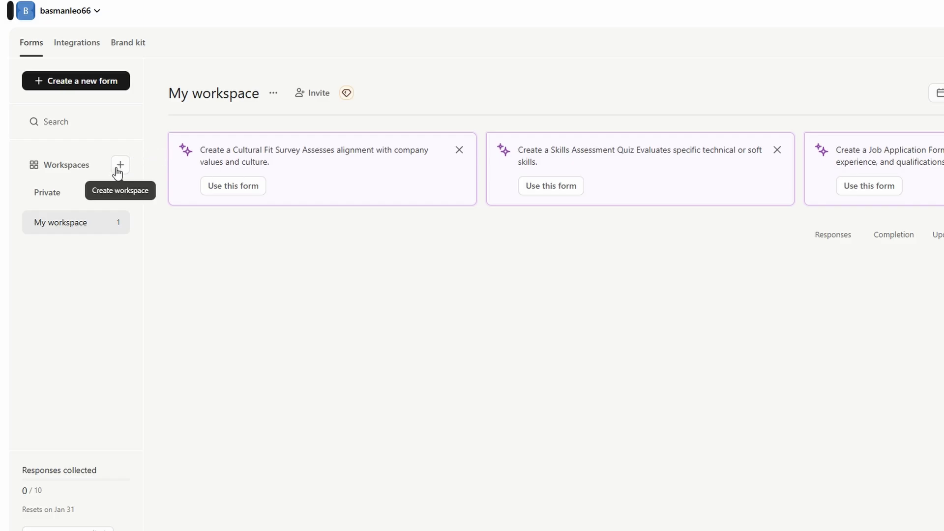
Cancel the Create a new workspace dialog and close the why-you're-leaving survey on the pricing page.
click(118, 170)
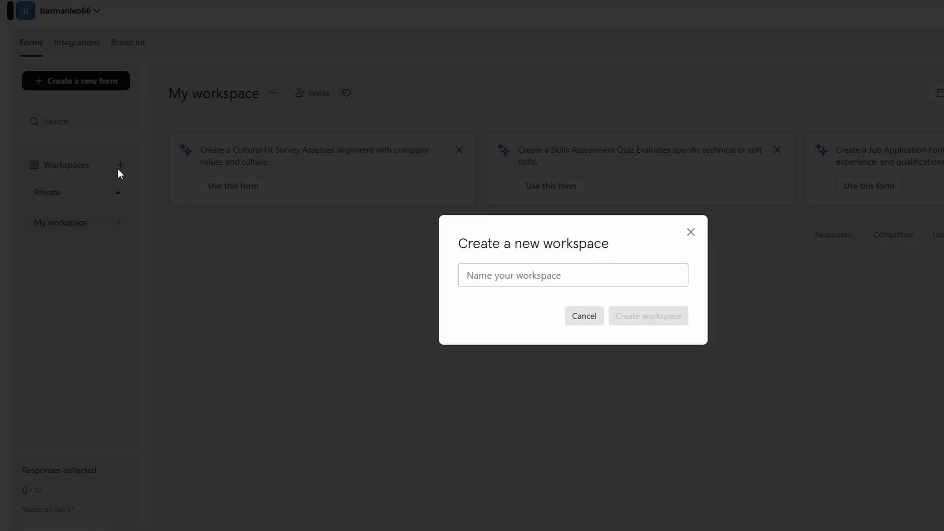
click(691, 232)
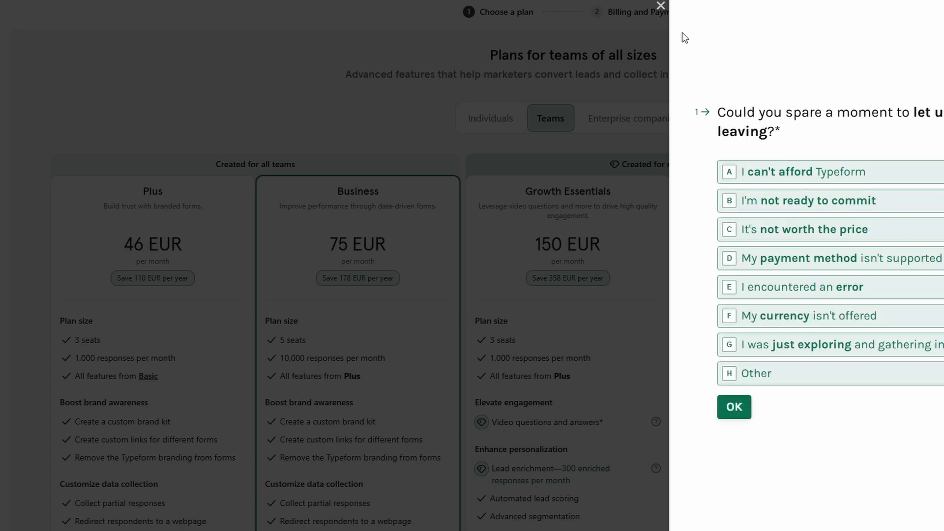
click(661, 6)
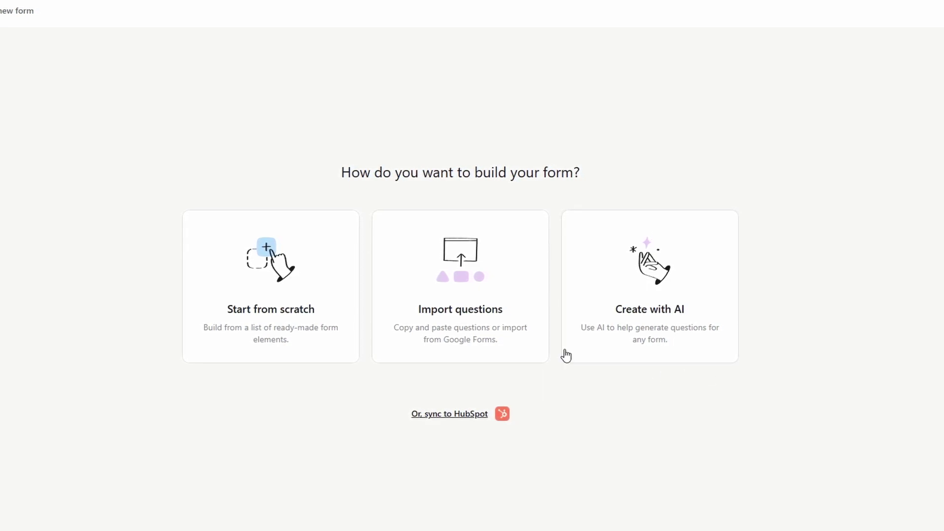
Start a blank form and close the element catalogue, leaving an empty Multiple Choice question with two choices.
click(283, 278)
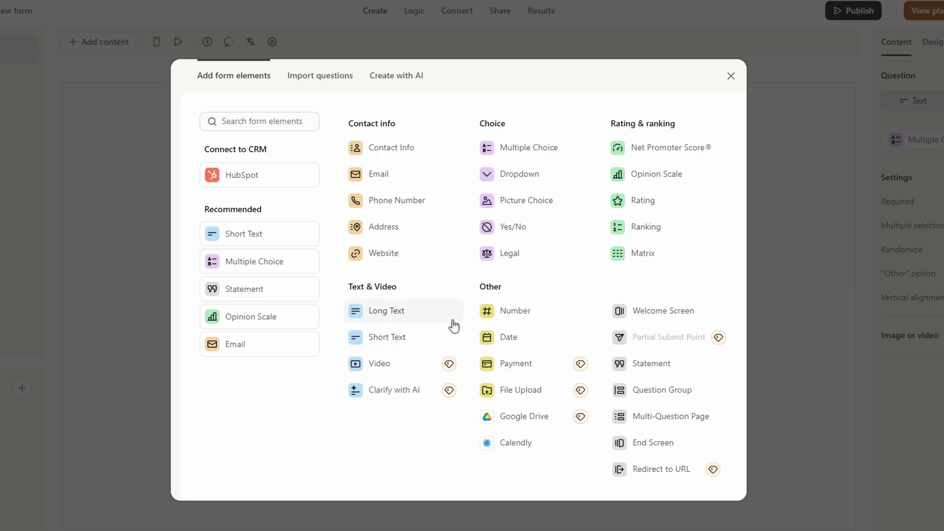
click(731, 76)
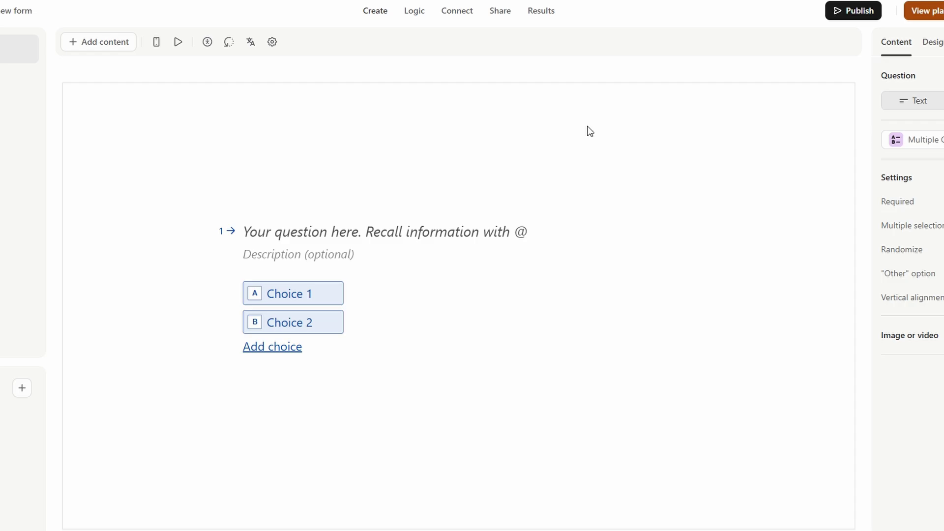
click(334, 231)
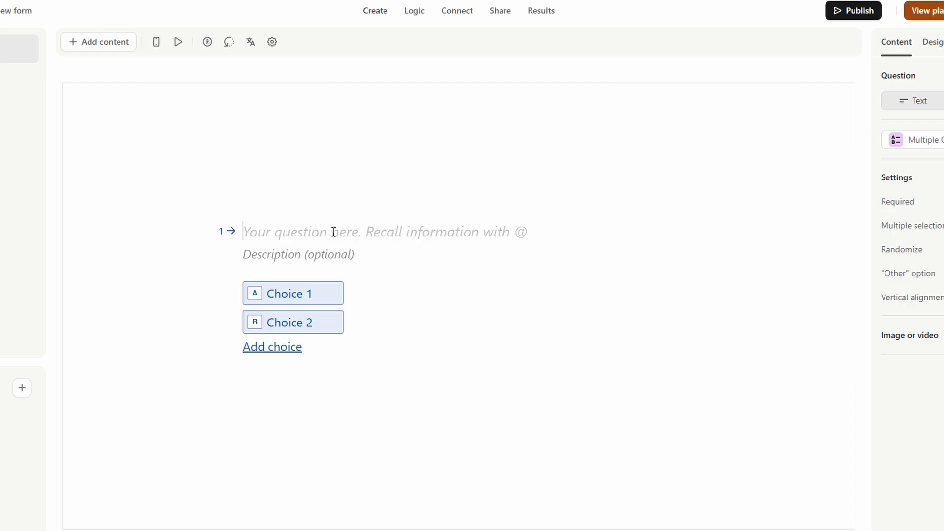
click(284, 268)
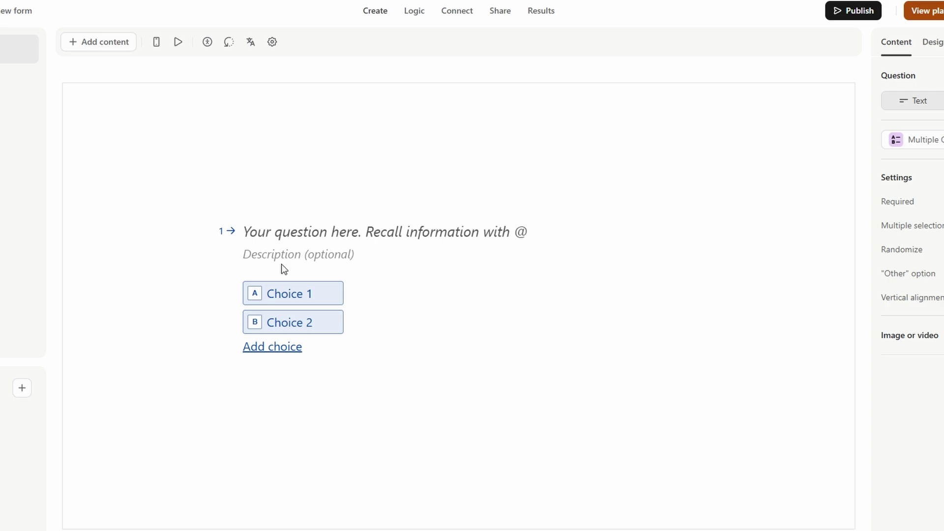
Open the form-elements list with Ctrl+/, scroll through the templates page, and return to its top.
key(ctrl+/)
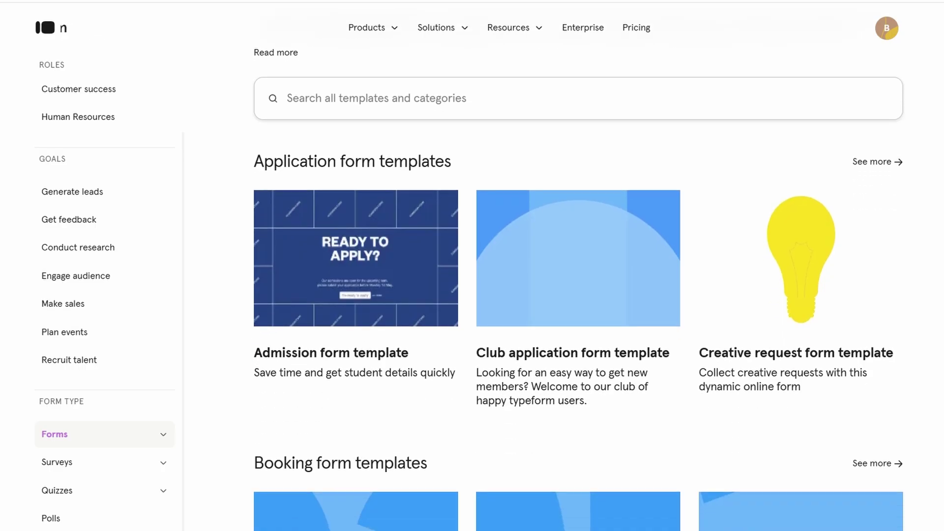
scroll(578, 285, down, 3)
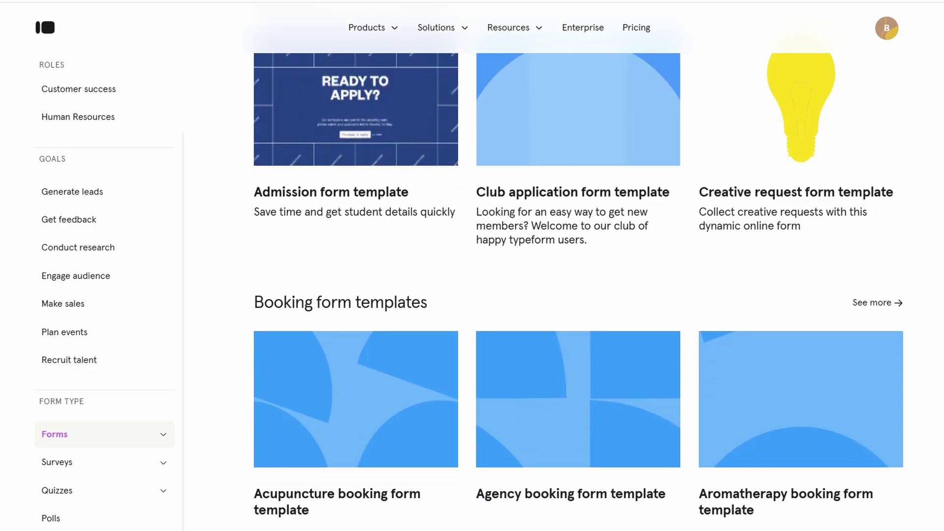
scroll(579, 285, down, 10)
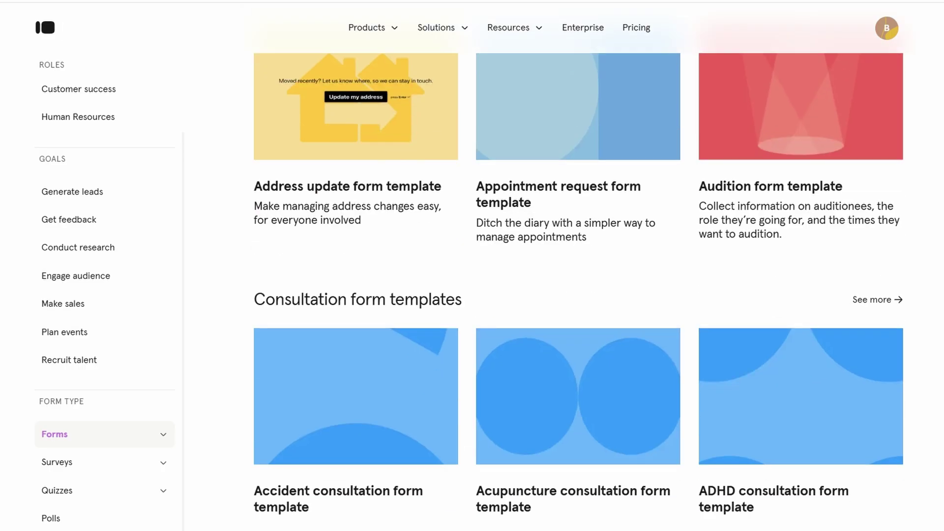
scroll(579, 285, down, 15)
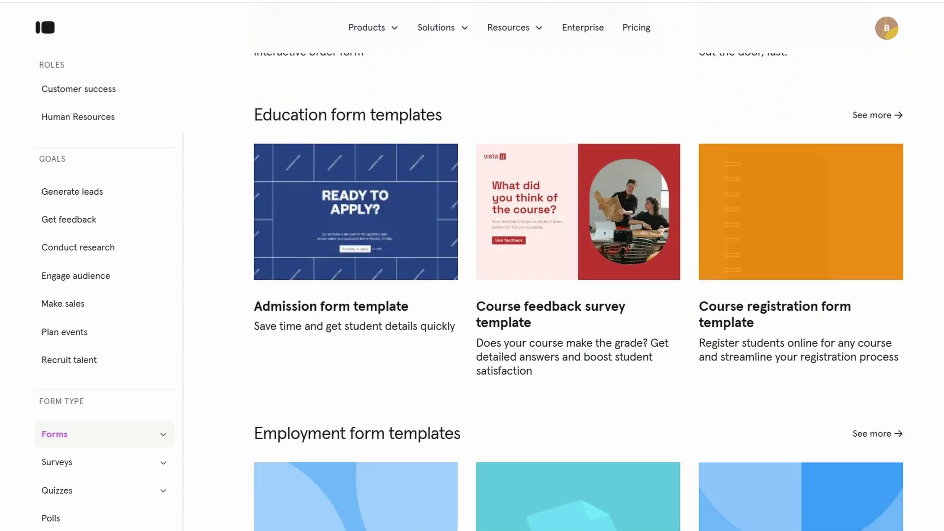
scroll(579, 285, down, 20)
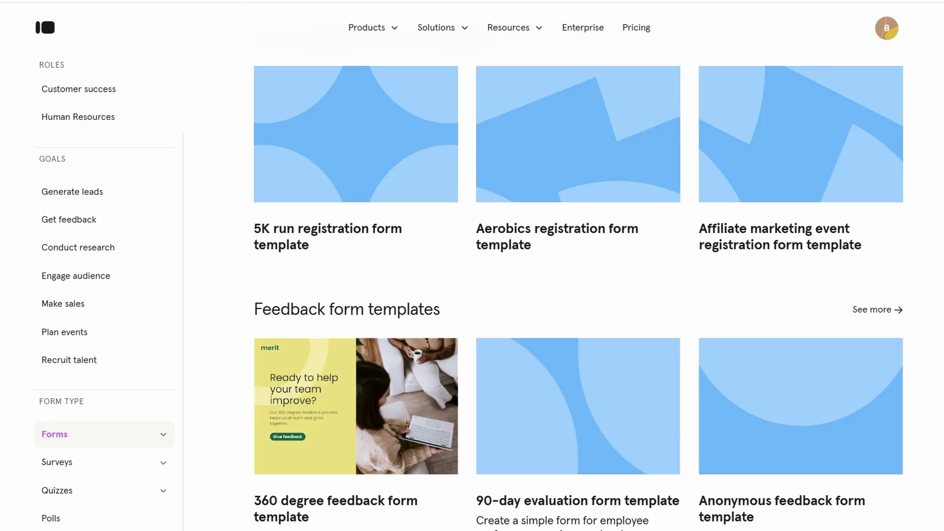
scroll(579, 285, down, 20)
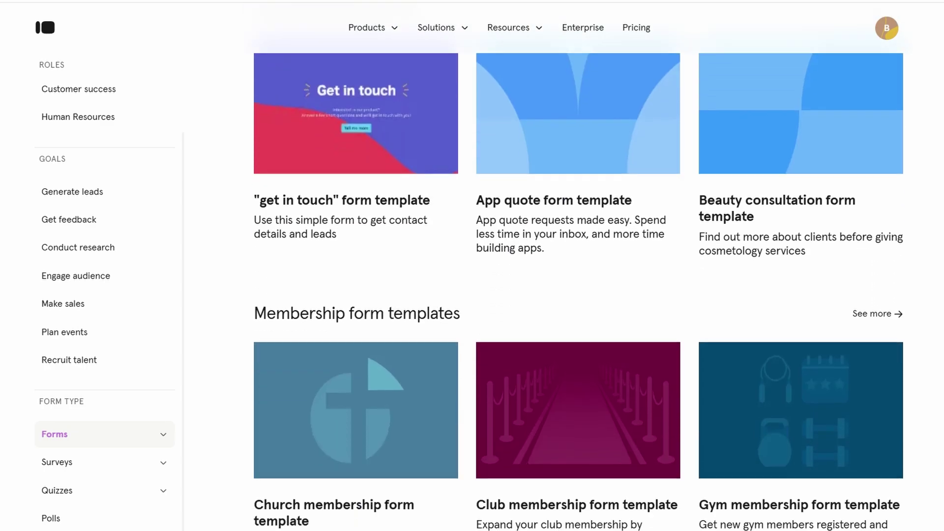
key(Home)
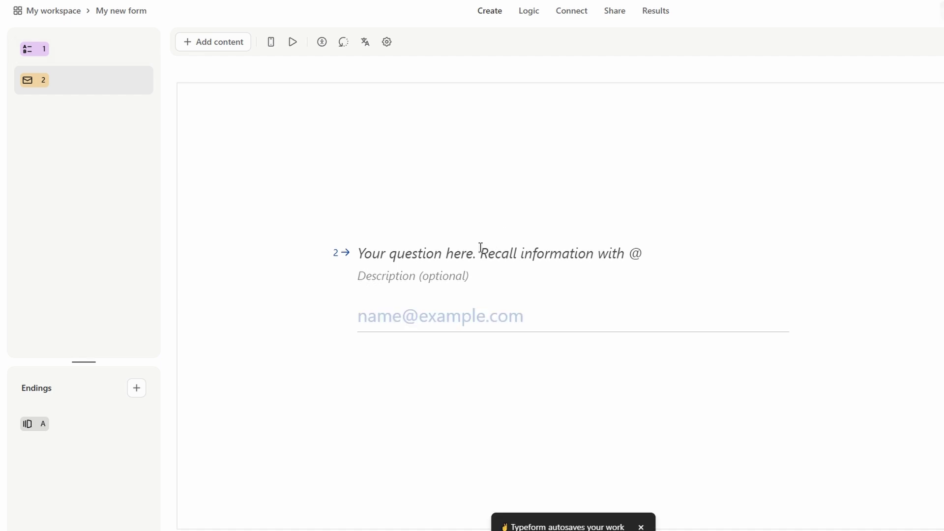
click(462, 250)
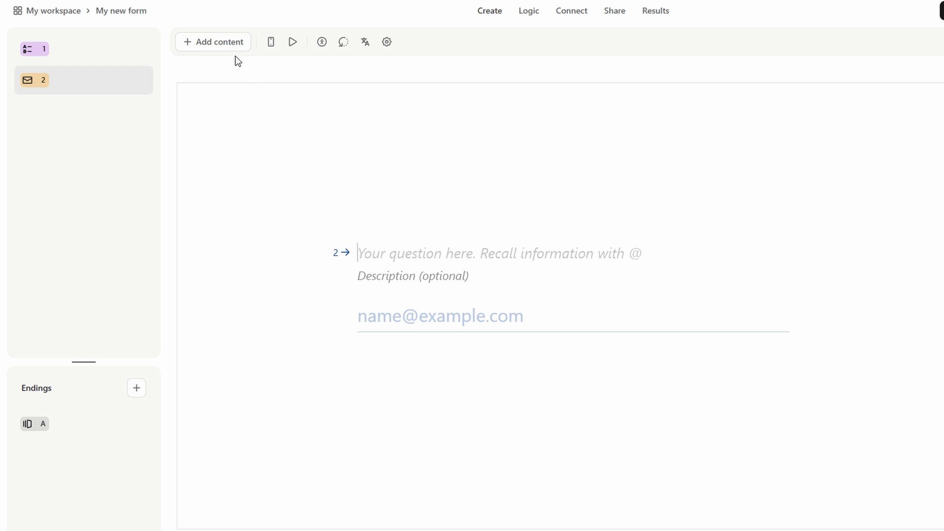
Close the element list without adding anything and dismiss the 'Save as new theme?' prompt unsaved.
click(222, 42)
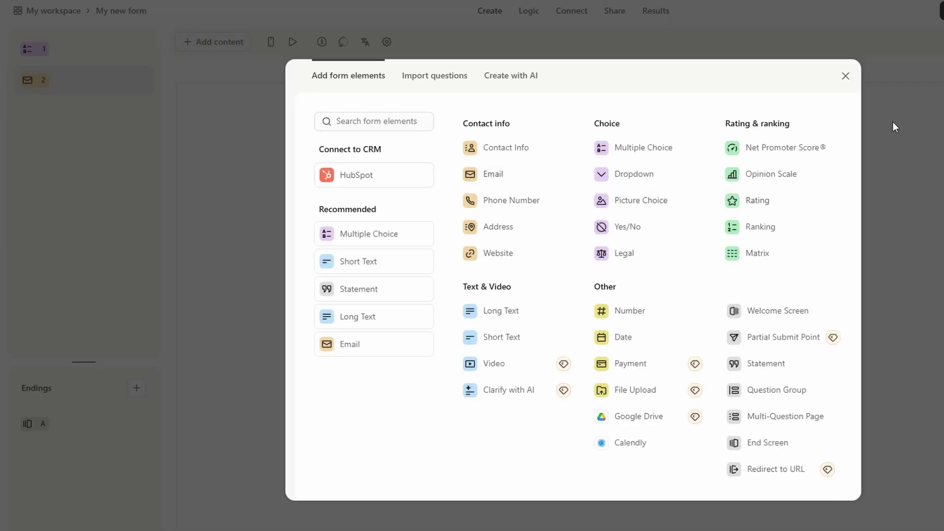
click(846, 75)
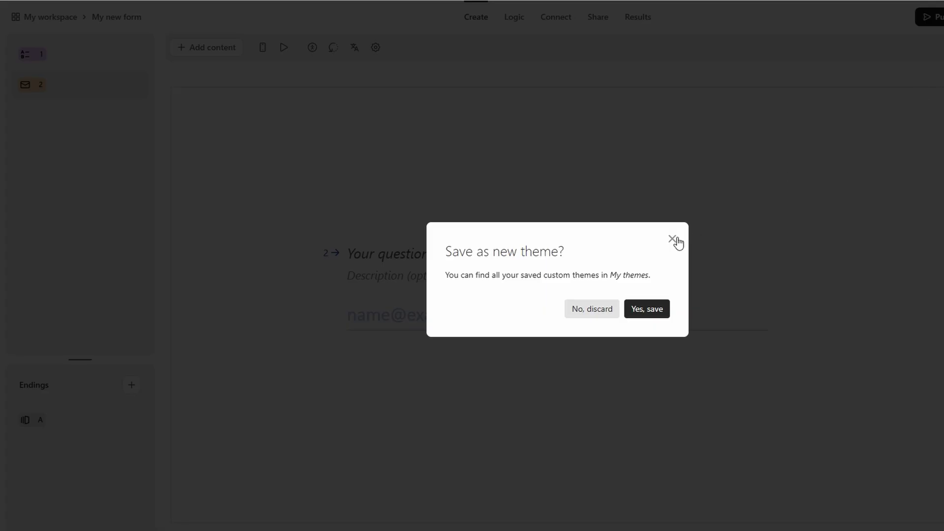
click(672, 240)
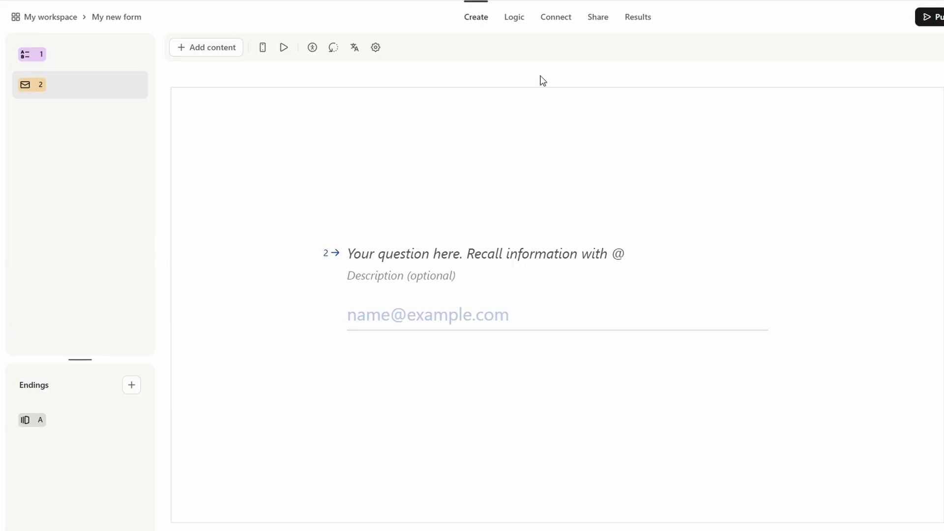
Show the Logic flow map and nudge the ending A node slightly upward.
click(514, 17)
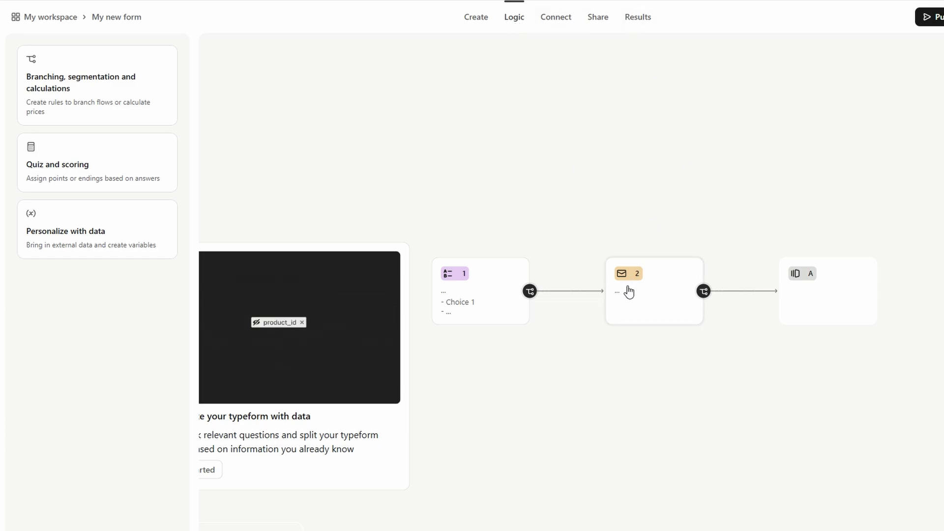
mouse_move(801, 289)
mouse_down()
mouse_move(790, 321)
mouse_move(811, 277)
mouse_move(802, 276)
mouse_up()
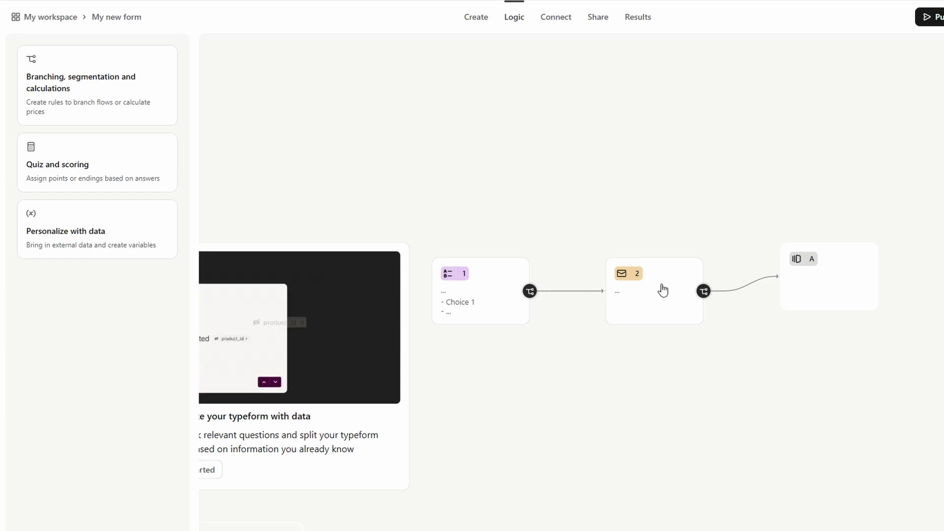
Review question 1's 'Always go to' jump rule and save it unchanged.
triple_click(500, 307)
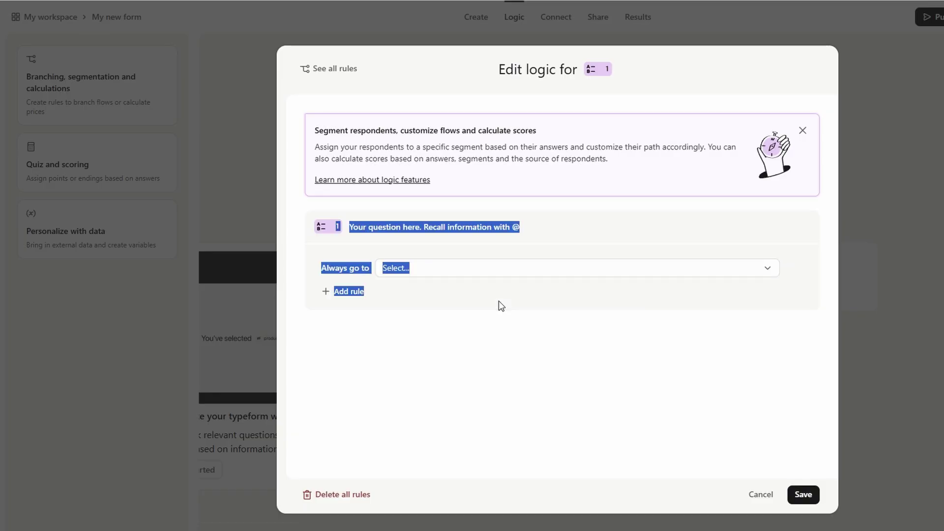
click(415, 322)
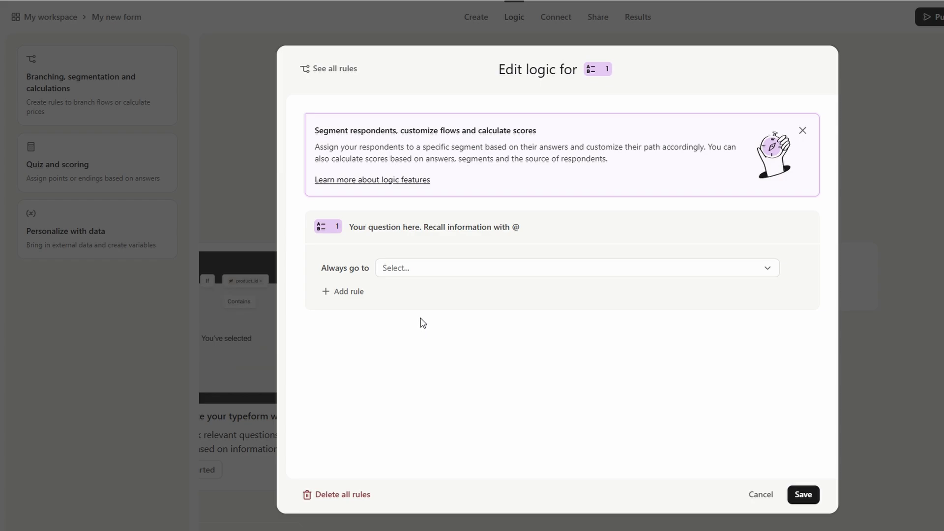
click(419, 268)
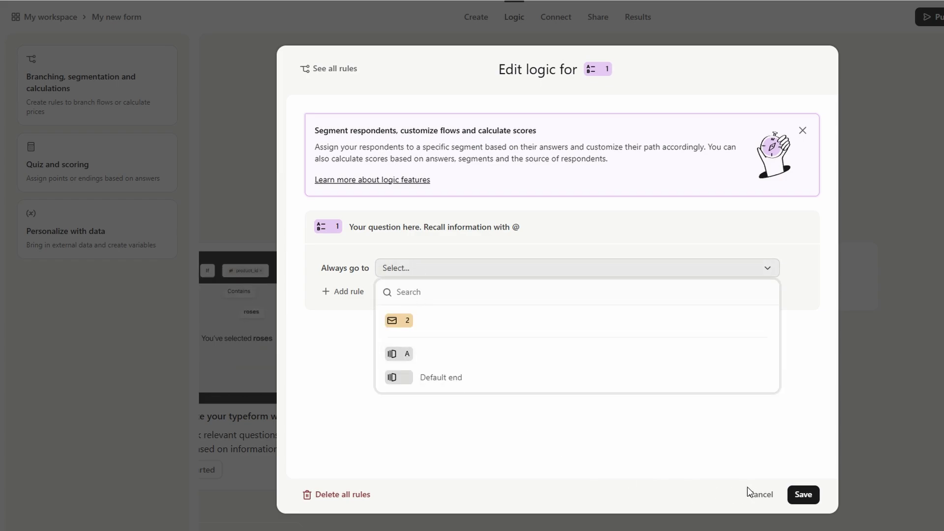
click(800, 494)
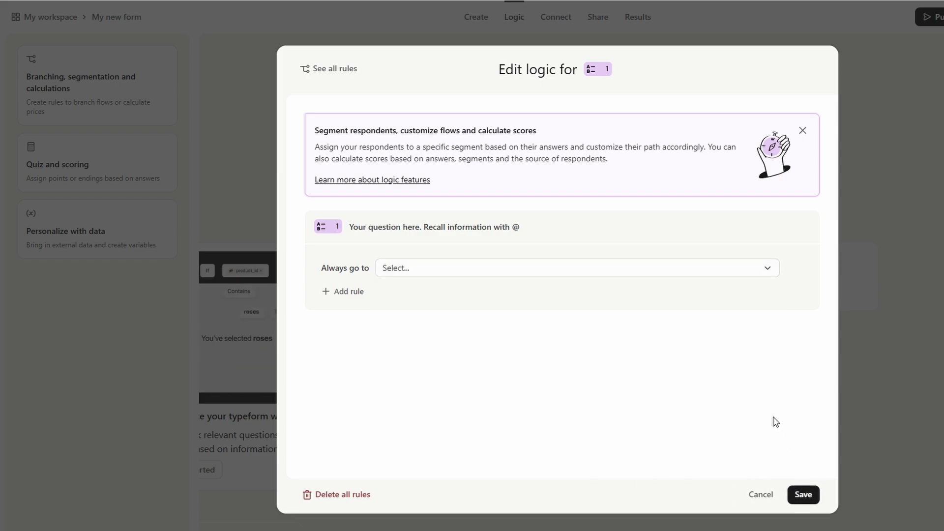
click(804, 487)
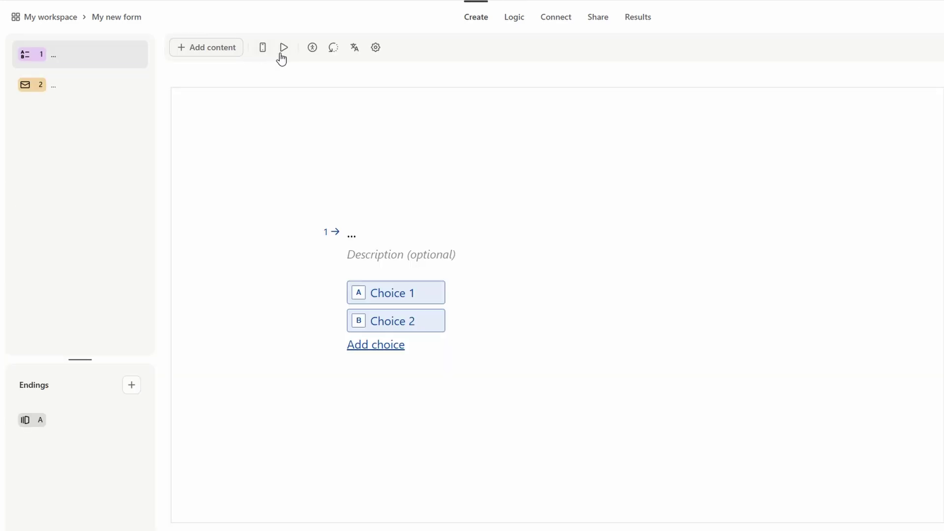
Preview the form as a respondent in phone layout, then close the preview.
click(284, 49)
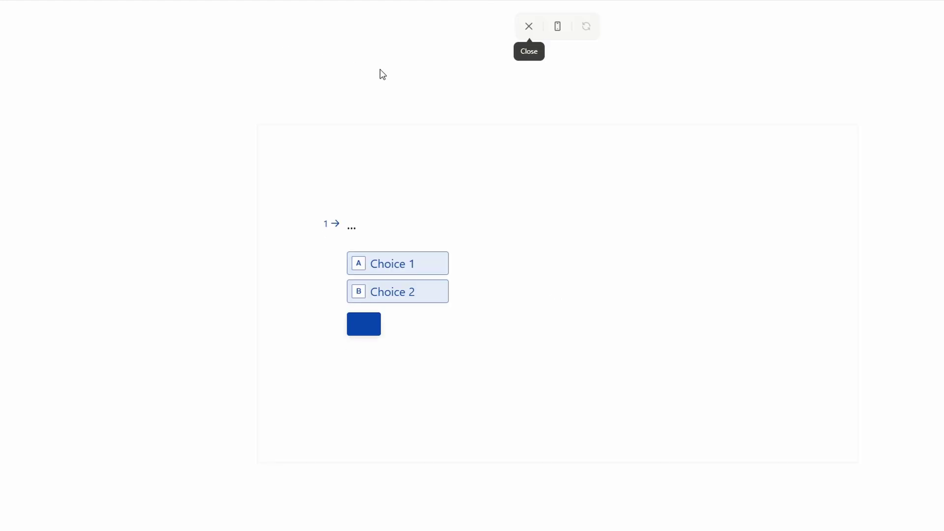
click(558, 27)
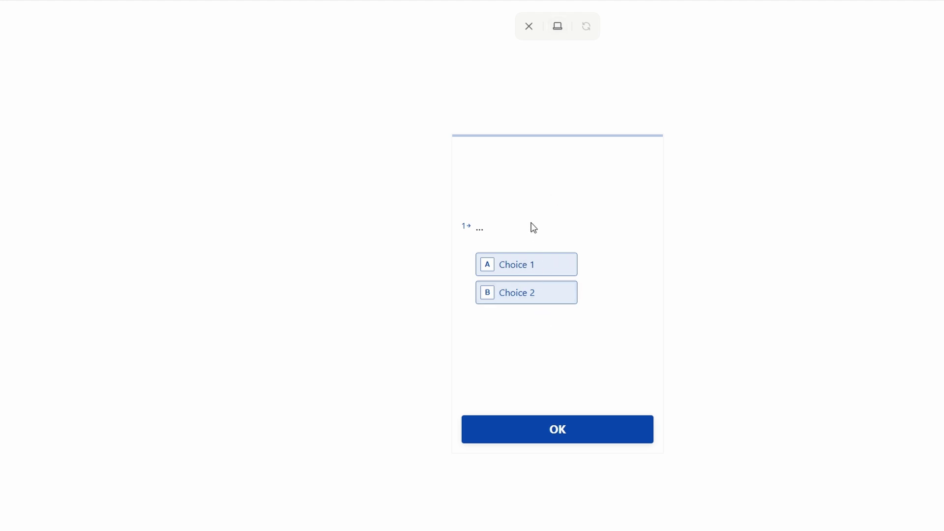
click(528, 27)
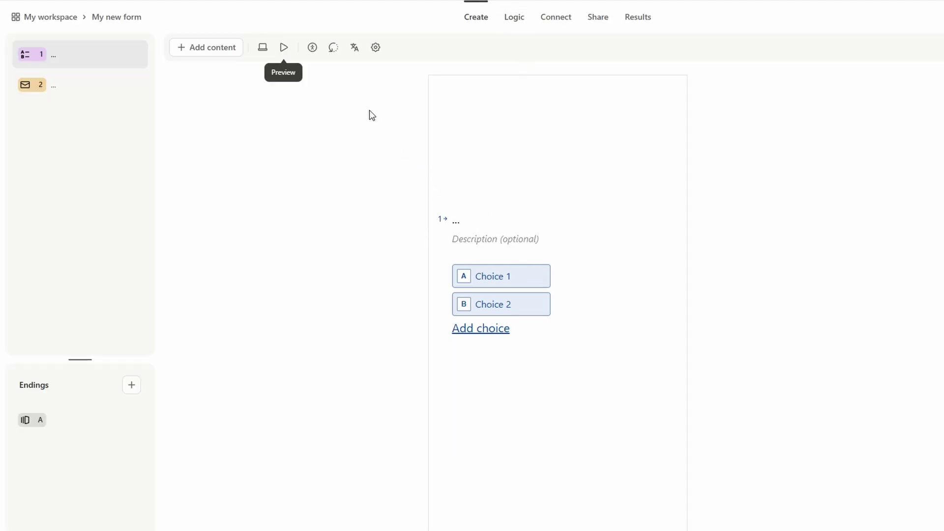
Delete Choice 1 so question 1's only answer is Choice 2, now lettered A.
click(529, 276)
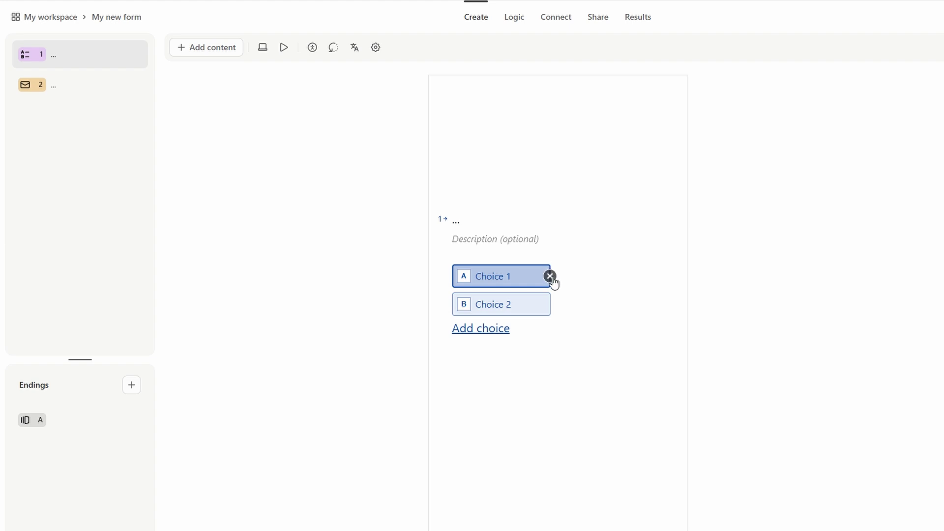
click(551, 277)
click(531, 299)
click(516, 291)
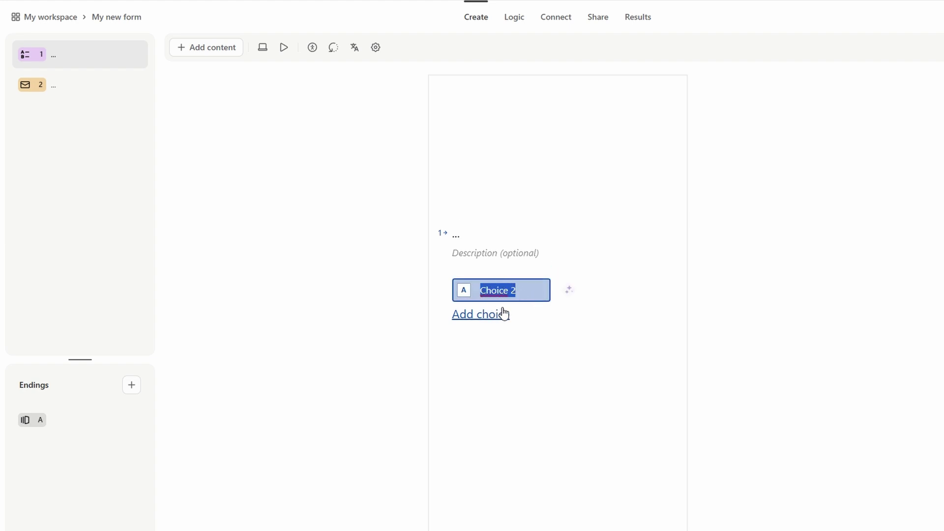
click(538, 326)
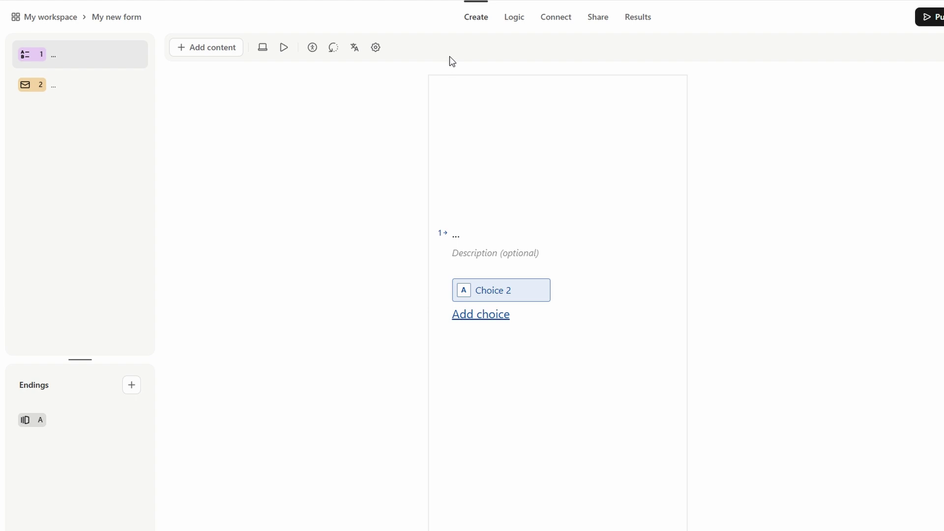
Go to the Share page showing the form's public link and share options.
click(606, 20)
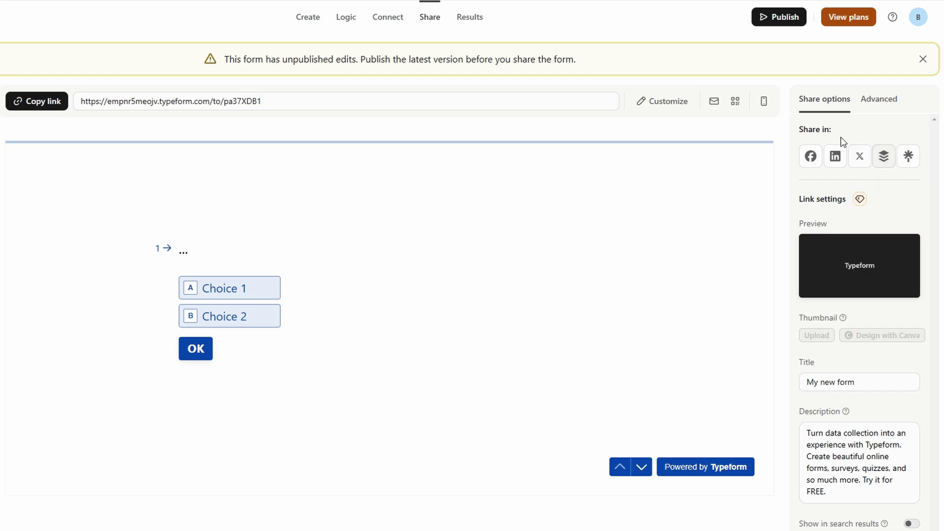
click(735, 105)
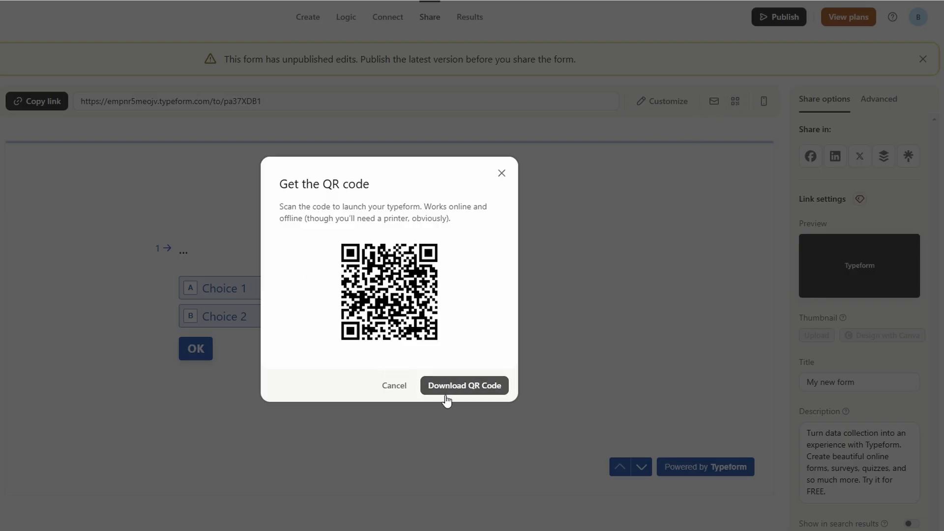
click(502, 174)
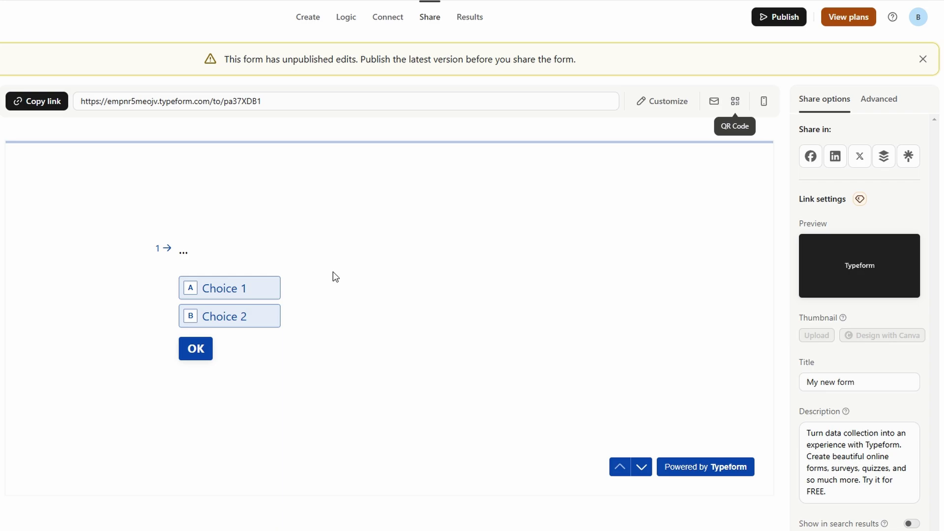
click(385, 14)
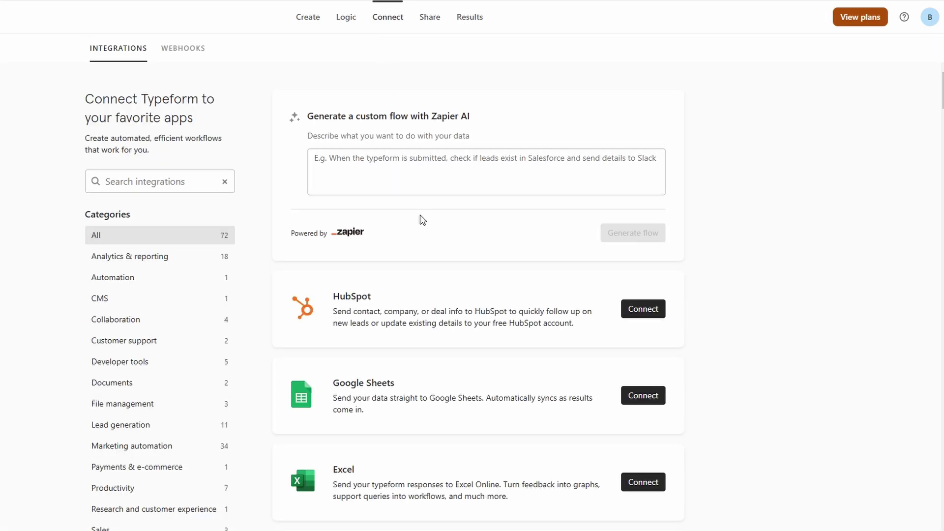
scroll(370, 330, down, 7)
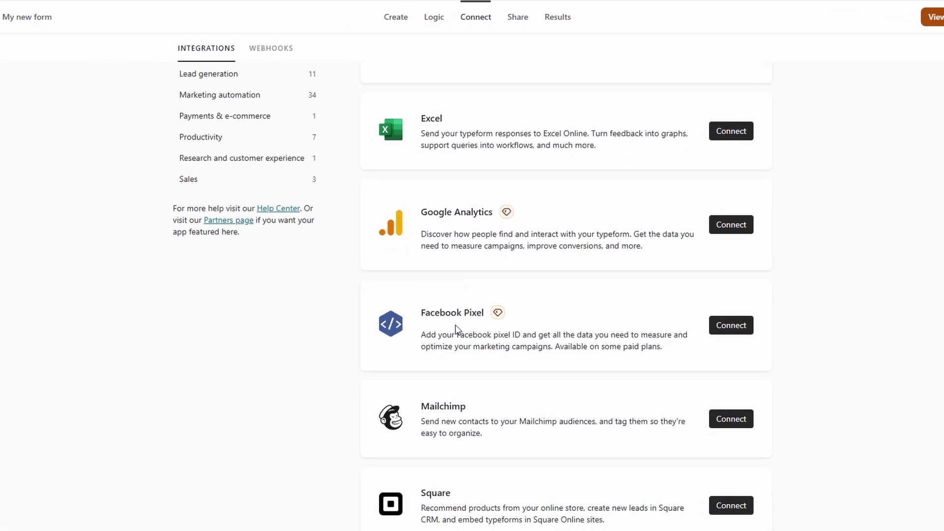
scroll(456, 324, down, 8)
scroll(456, 325, down, 2)
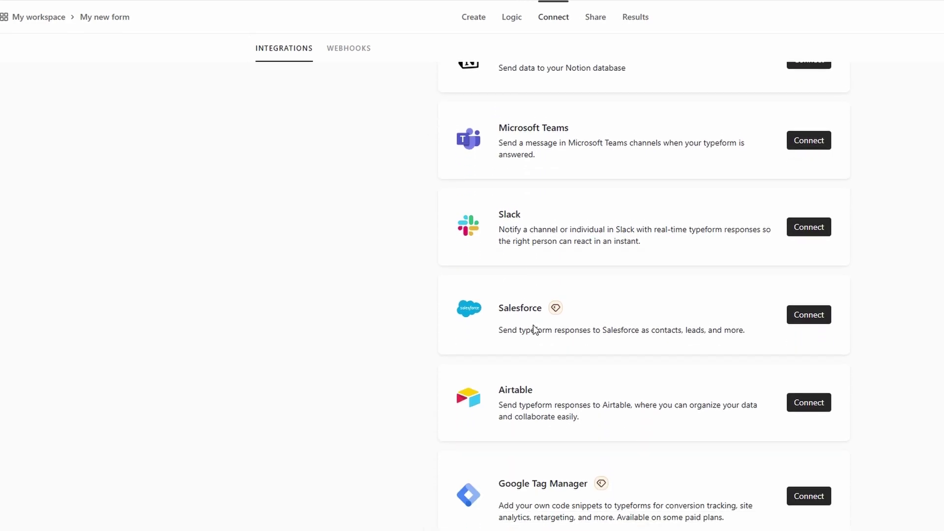
scroll(533, 325, down, 2)
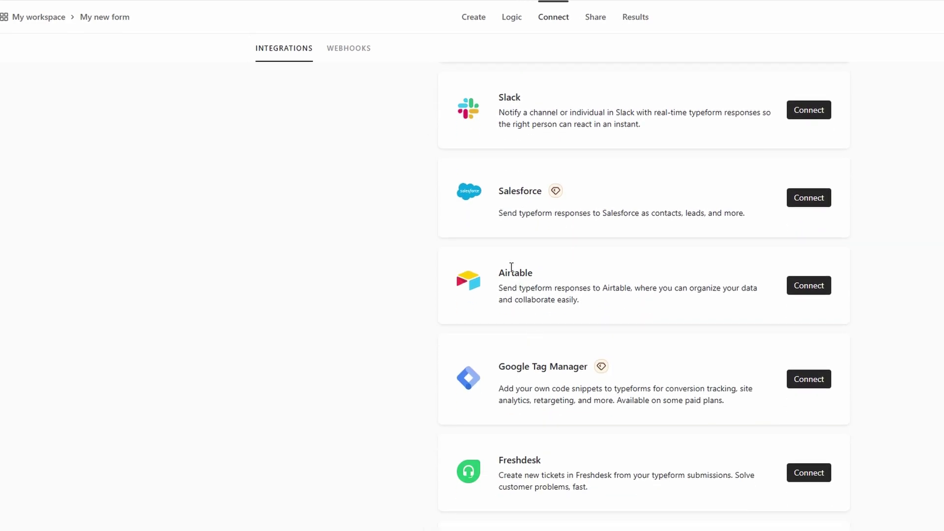
scroll(511, 267, down, 4)
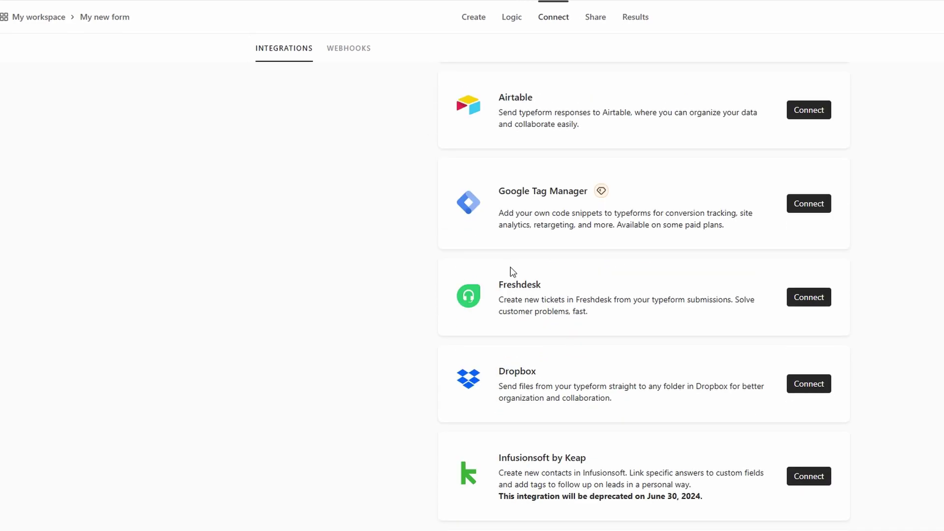
scroll(512, 267, down, 3)
scroll(512, 267, down, 4)
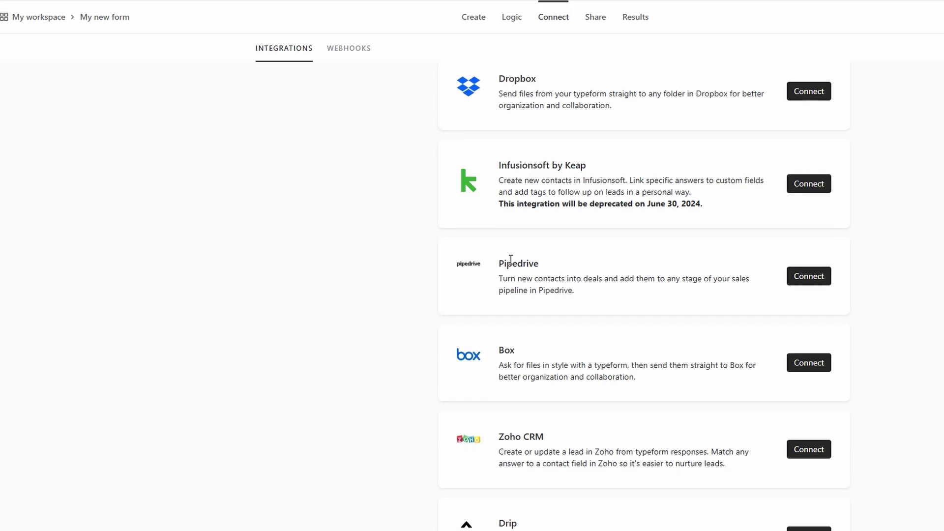
scroll(421, 226, up, 18)
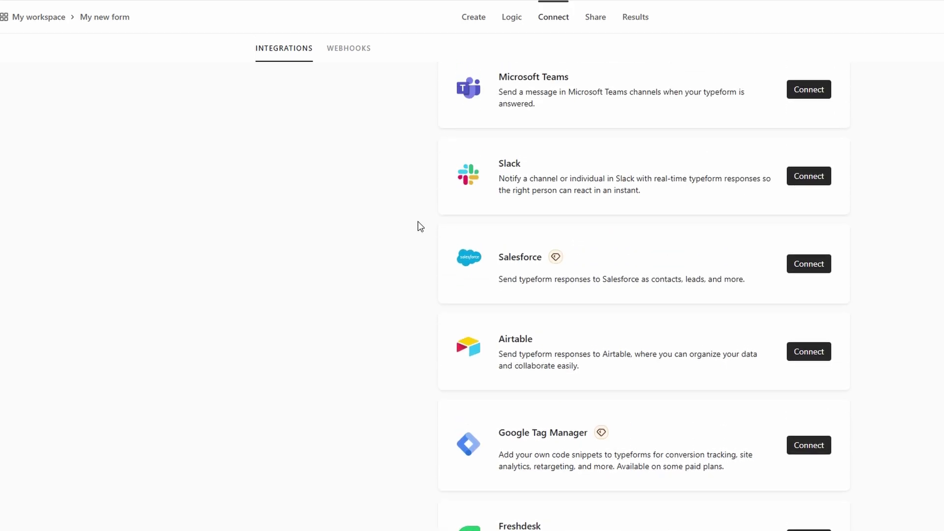
scroll(421, 226, up, 12)
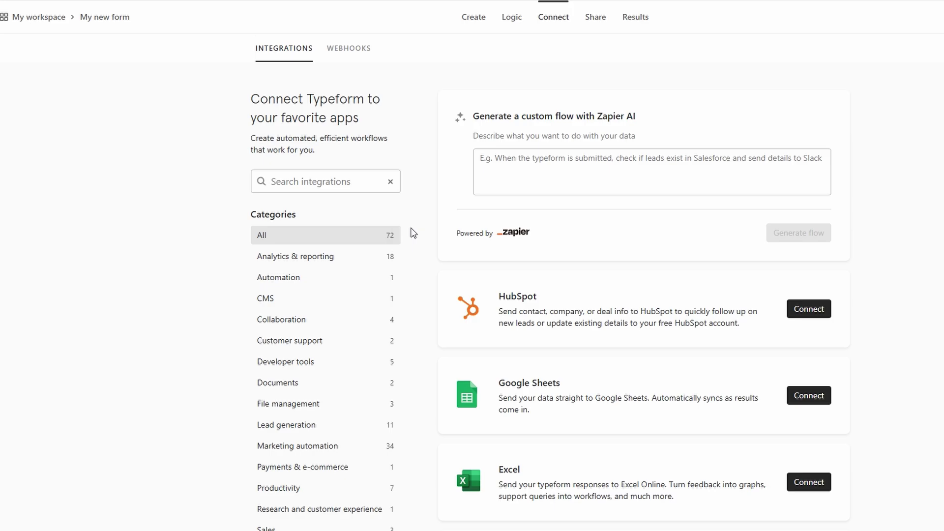
Filter the integrations by CMS, then Automation, and finally Analytics & reporting.
scroll(412, 234, down, 1)
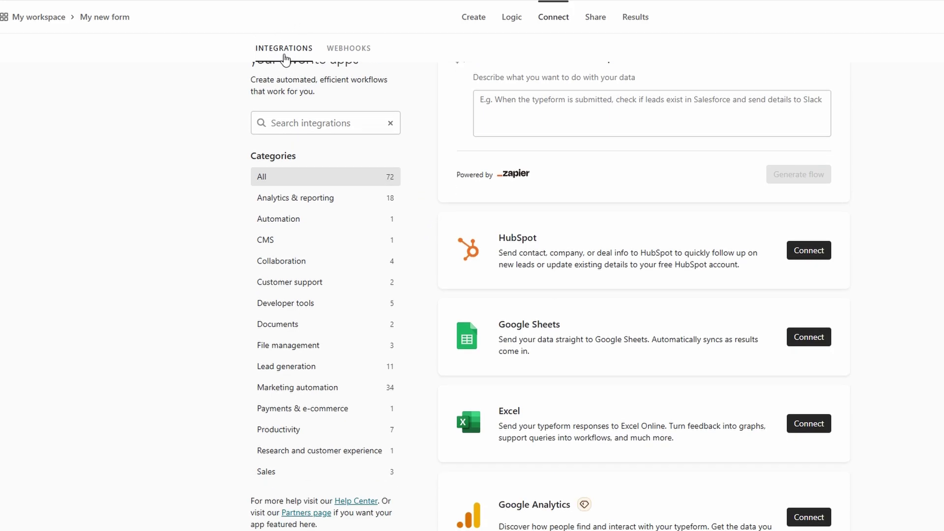
click(285, 240)
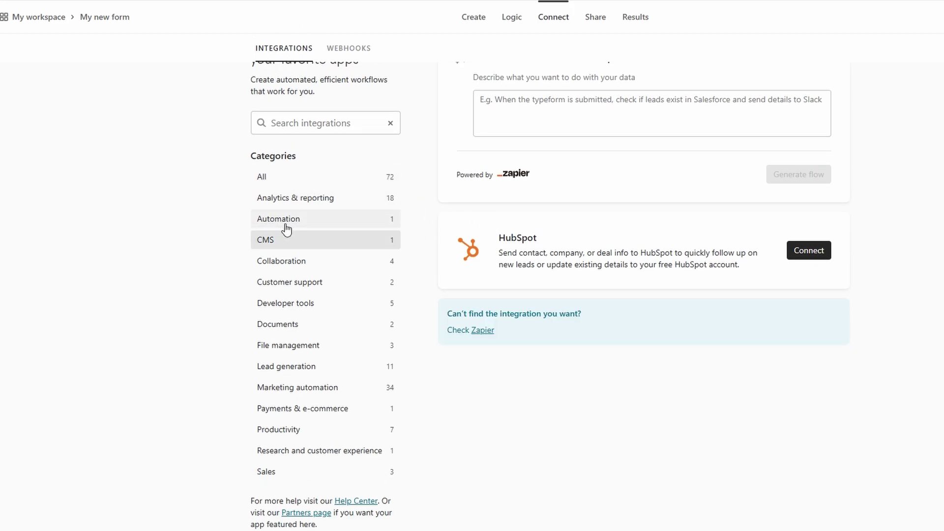
click(287, 225)
click(306, 197)
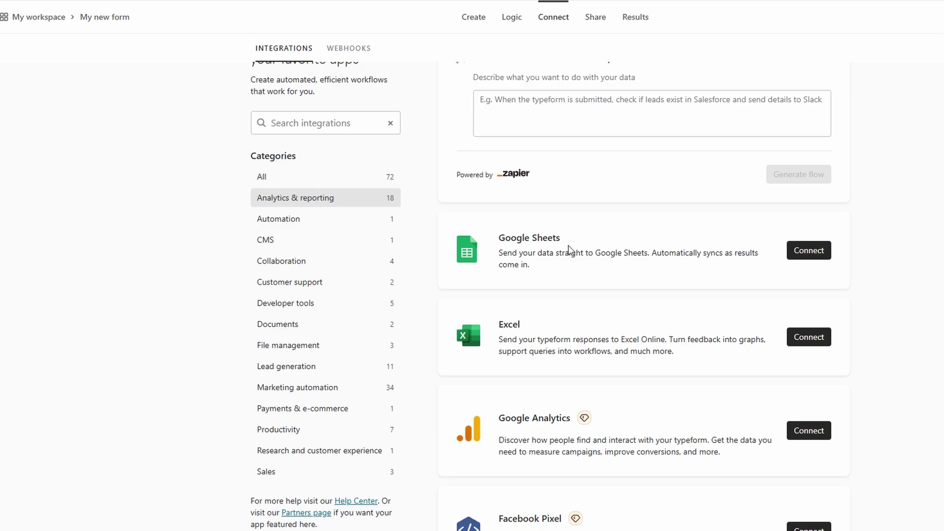
Browse the Analytics & reporting integrations, clearing an accidental selection of the Airtable title.
scroll(569, 250, down, 10)
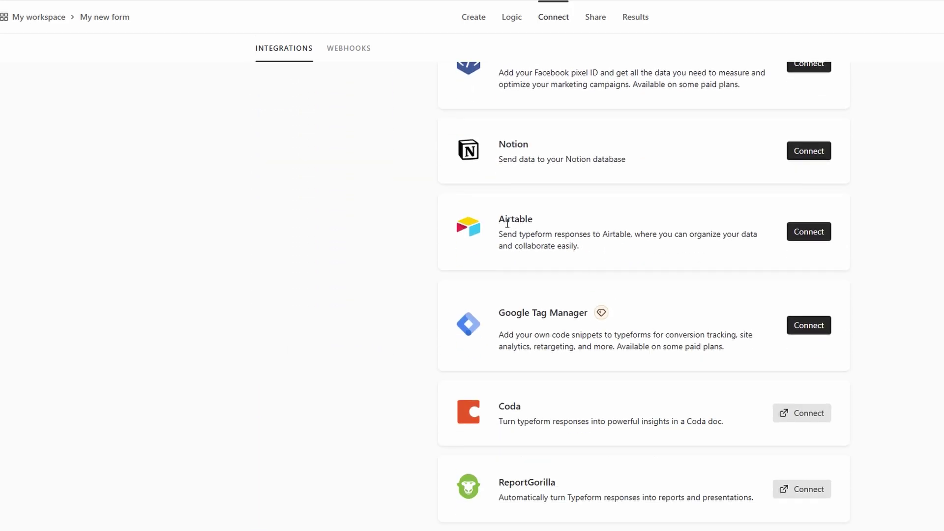
drag(500, 219, 546, 222)
click(563, 217)
scroll(610, 261, down, 3)
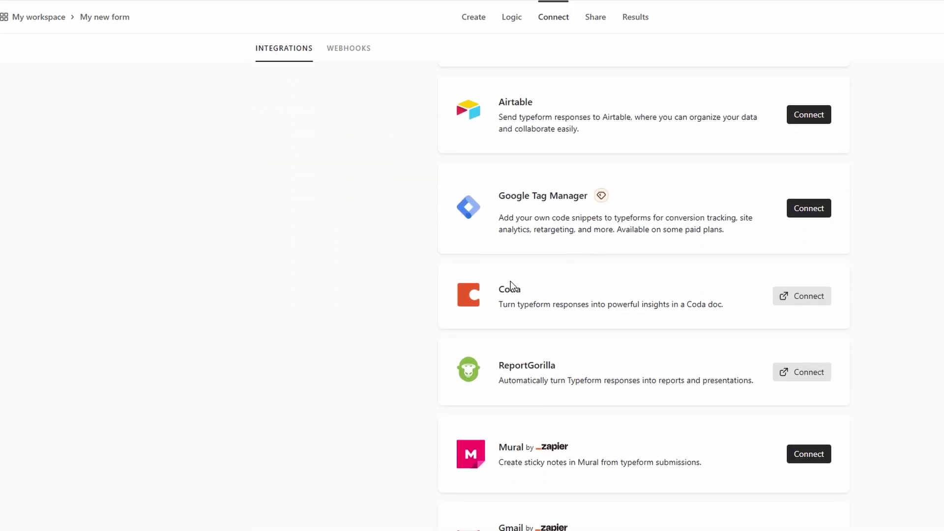
scroll(521, 341, down, 9)
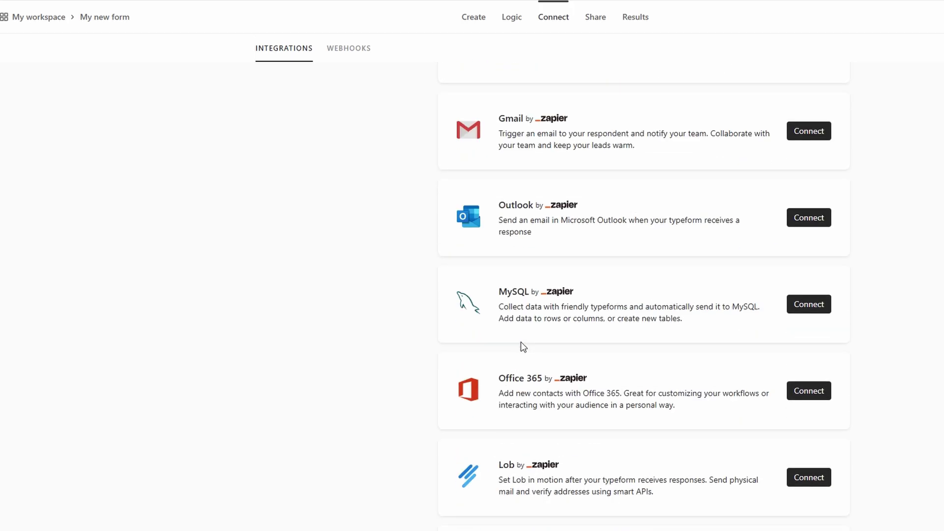
scroll(521, 344, down, 4)
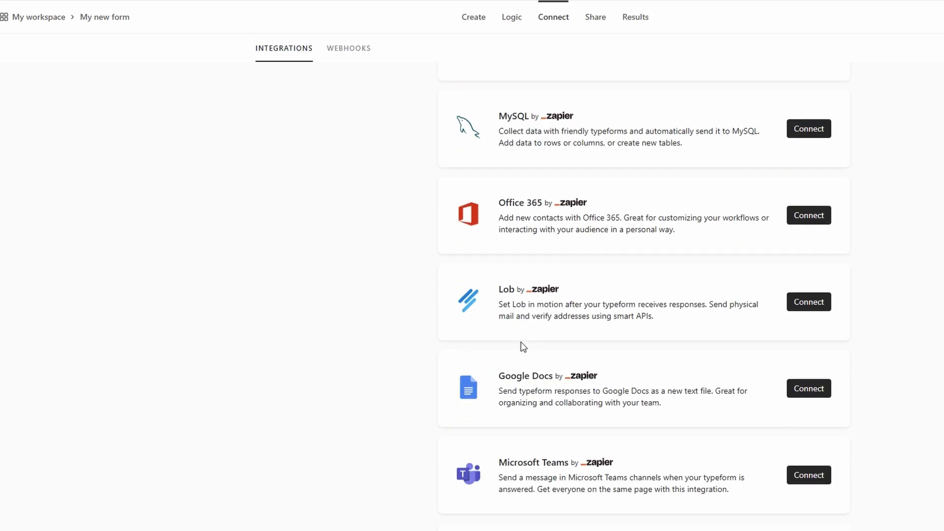
scroll(521, 347, up, 6)
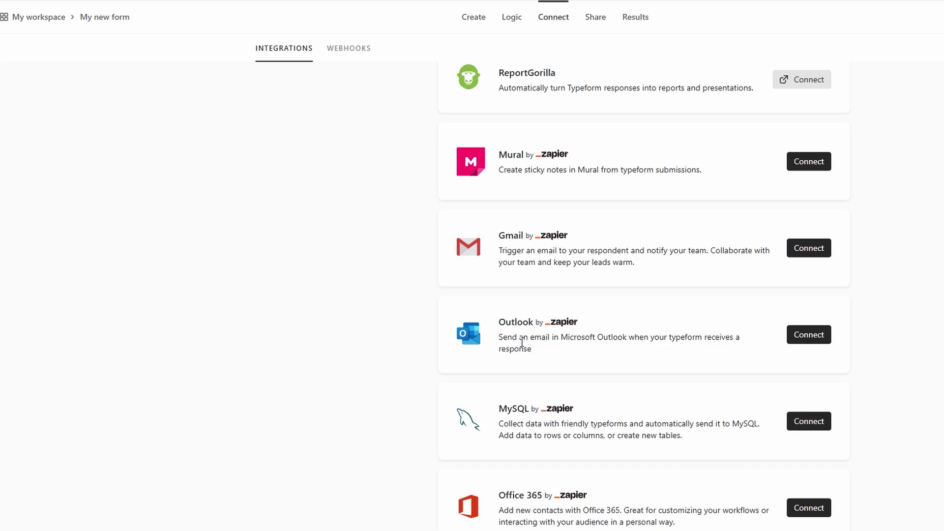
scroll(522, 342, up, 1)
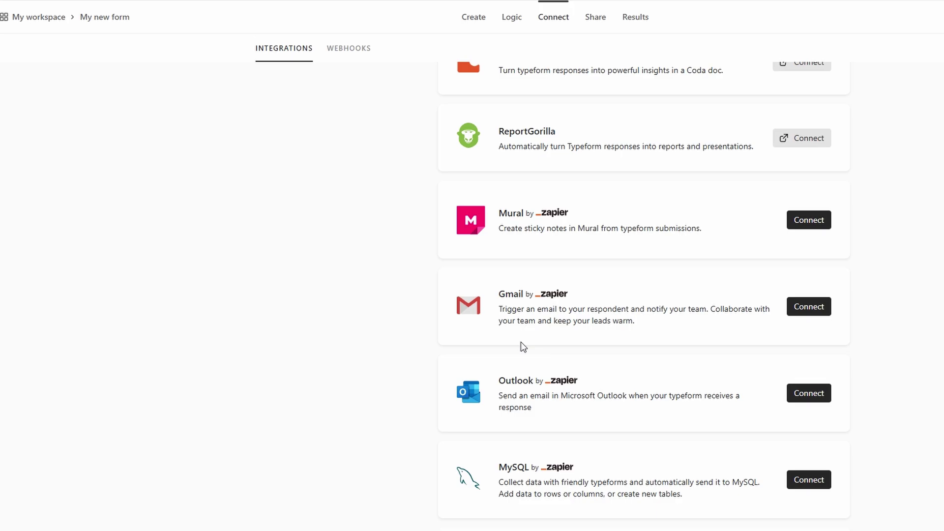
scroll(521, 342, up, 15)
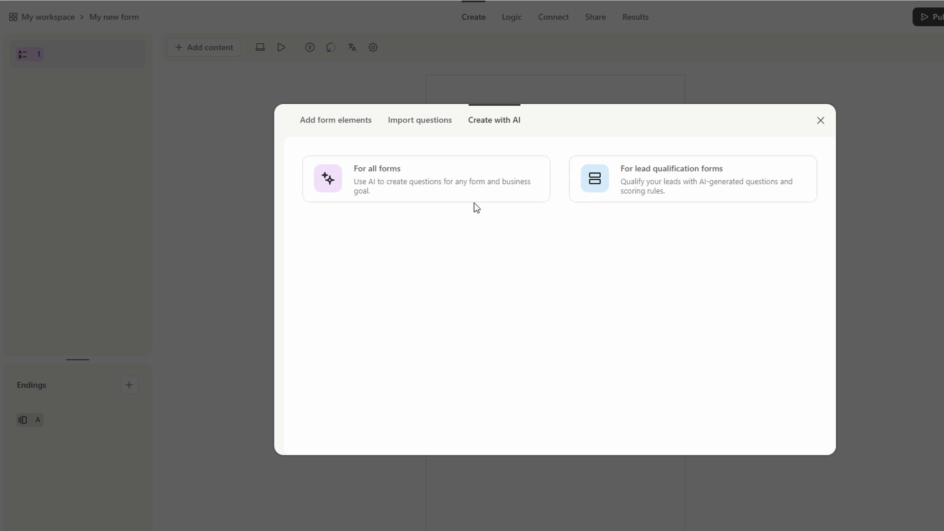
Choose the For all forms AI card and highlight the prompt asking for the form's goal.
click(451, 190)
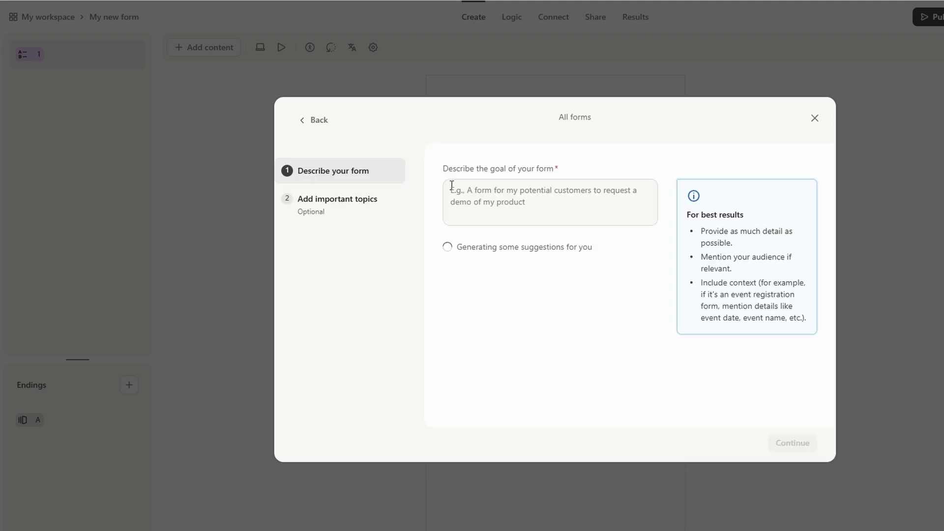
drag(445, 171, 567, 171)
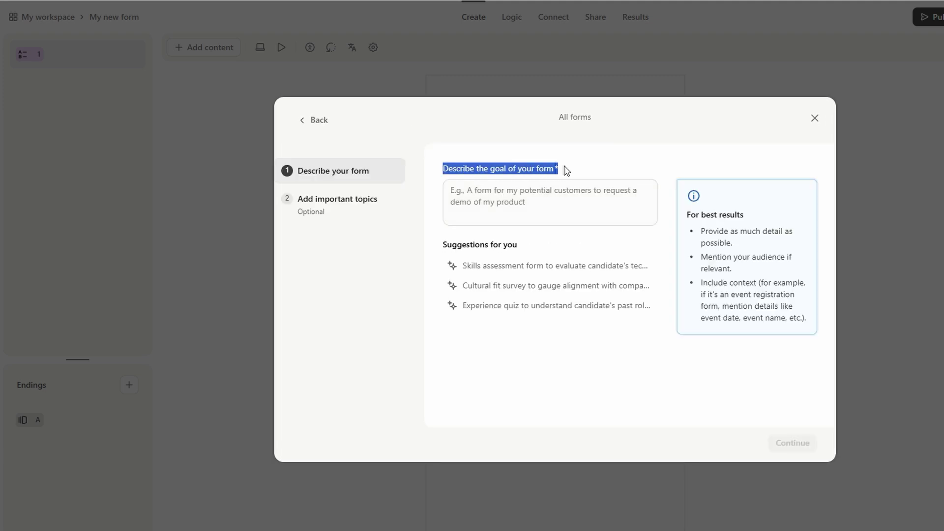